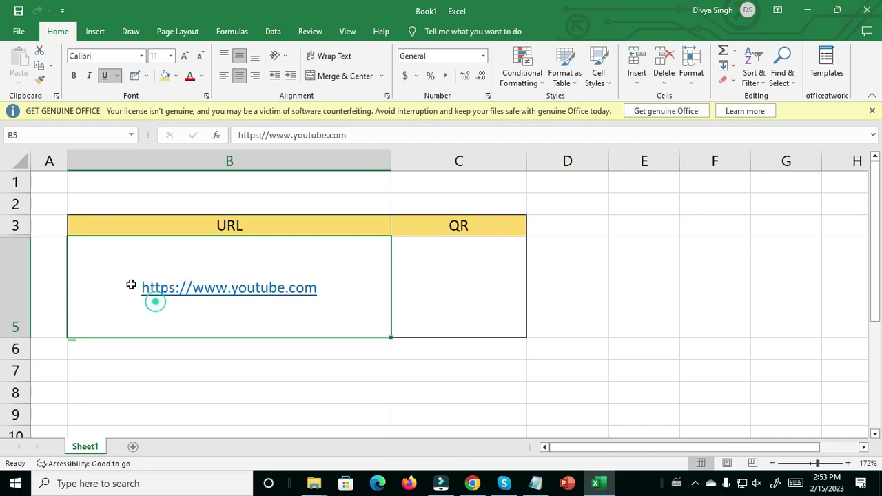
Step: Select the URL and QR table range, then clear the selection
drag(108, 239, 465, 282)
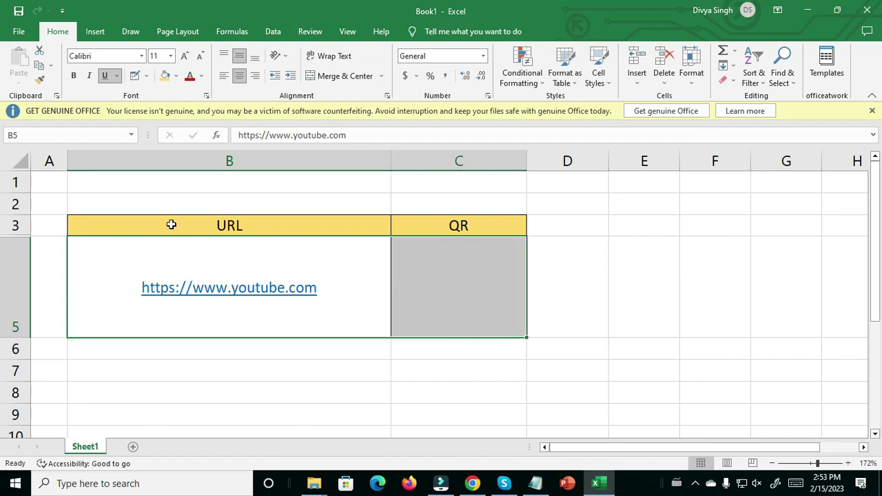
drag(153, 222, 475, 266)
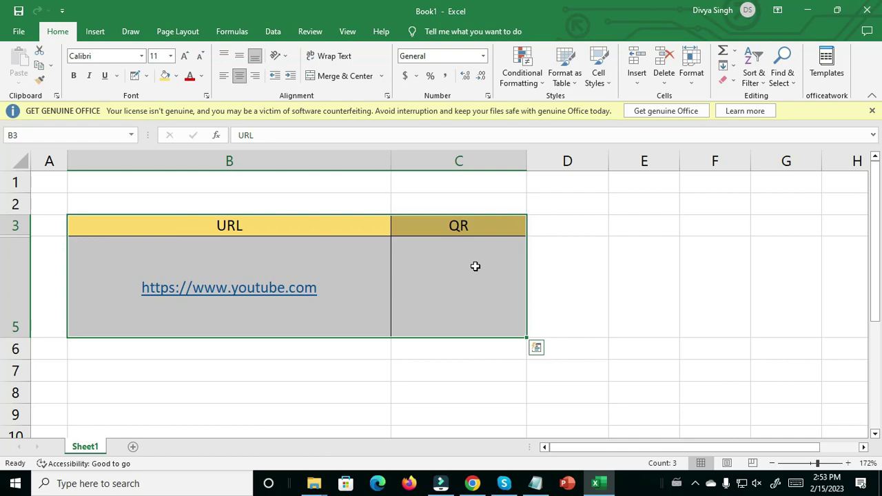
click(142, 230)
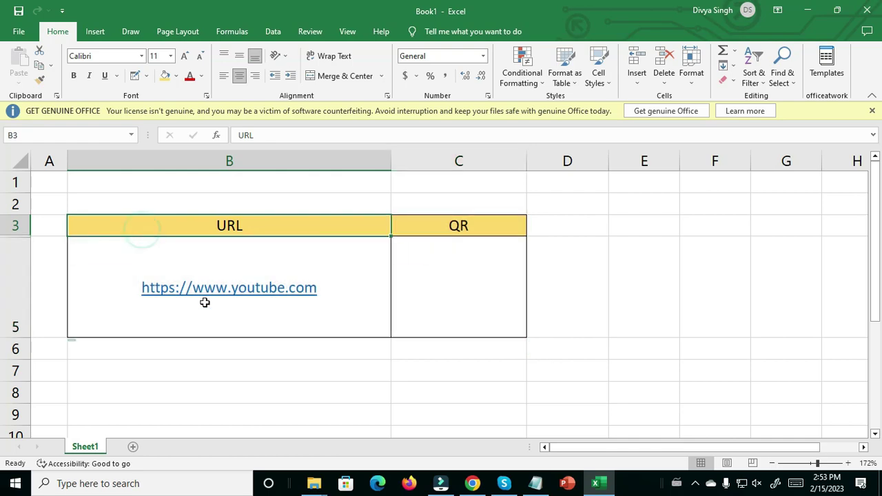
Step: Find QR4Office in the Office add-in store, add it and accept its license terms
click(93, 31)
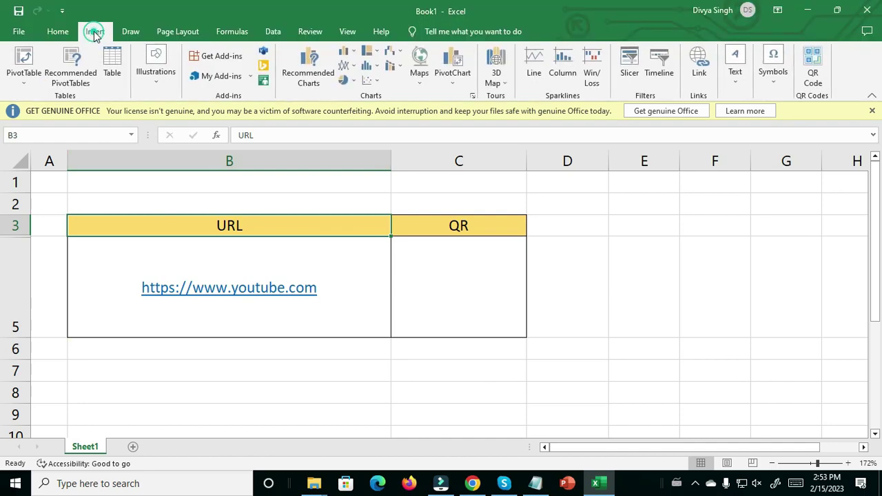
click(222, 76)
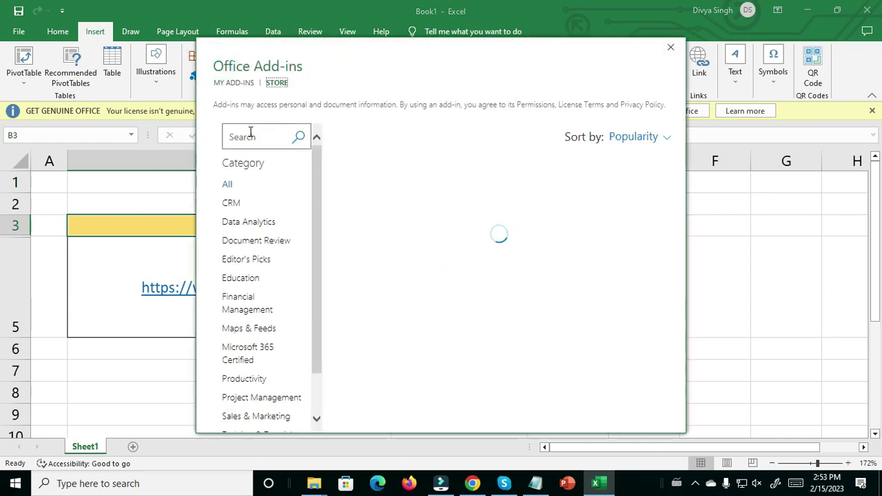
click(250, 132)
text(QR4Office)
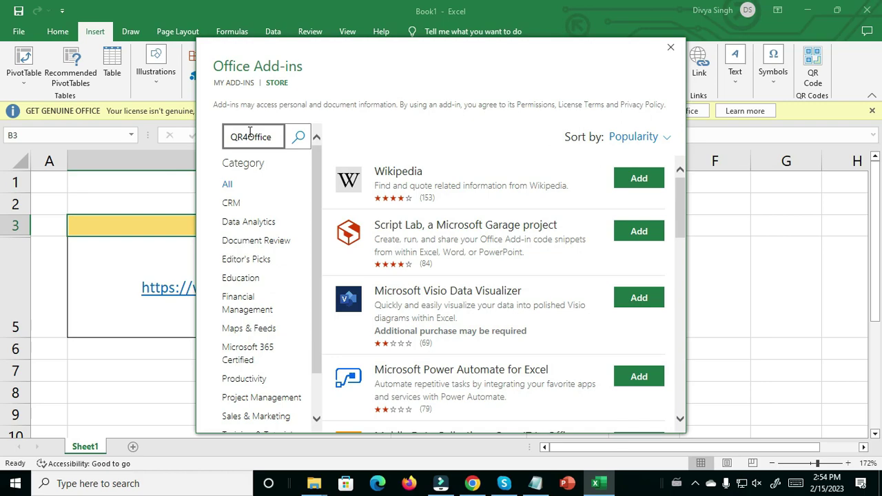
key(Return)
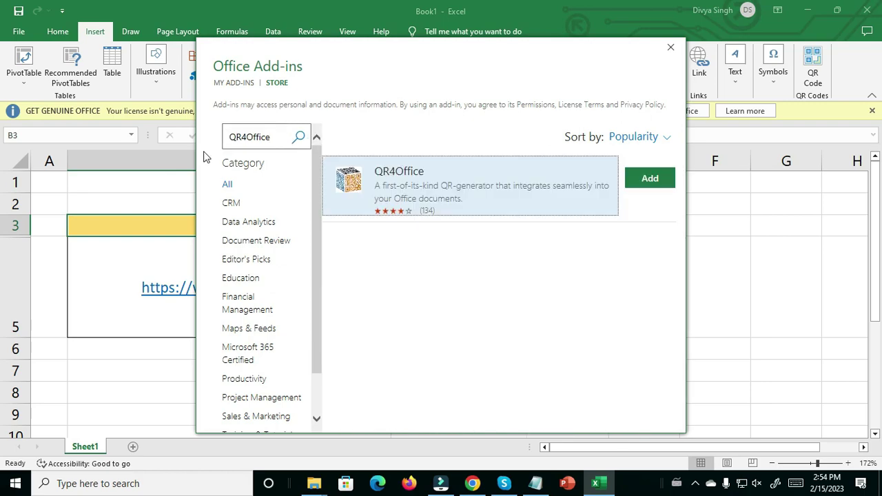
click(650, 181)
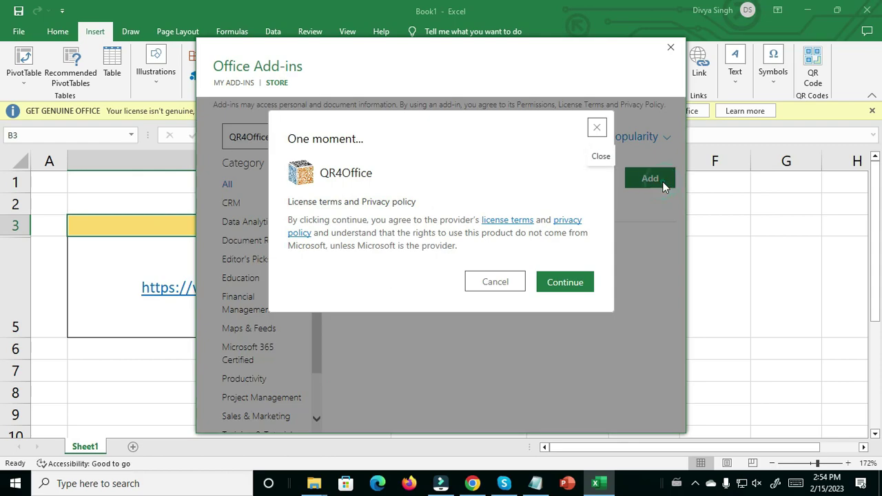
click(551, 279)
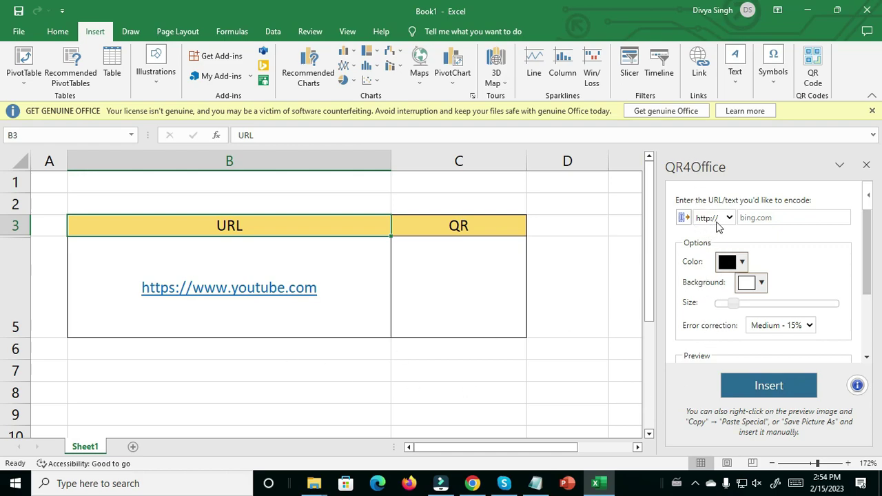
click(729, 218)
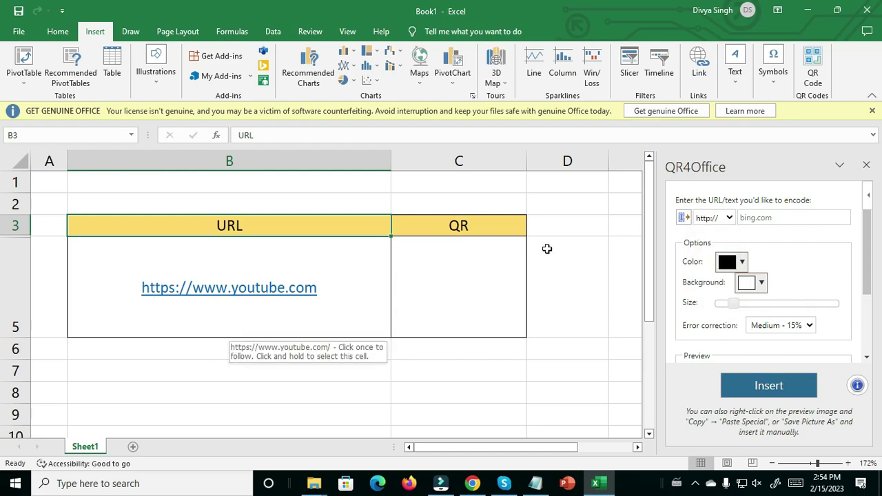
click(729, 219)
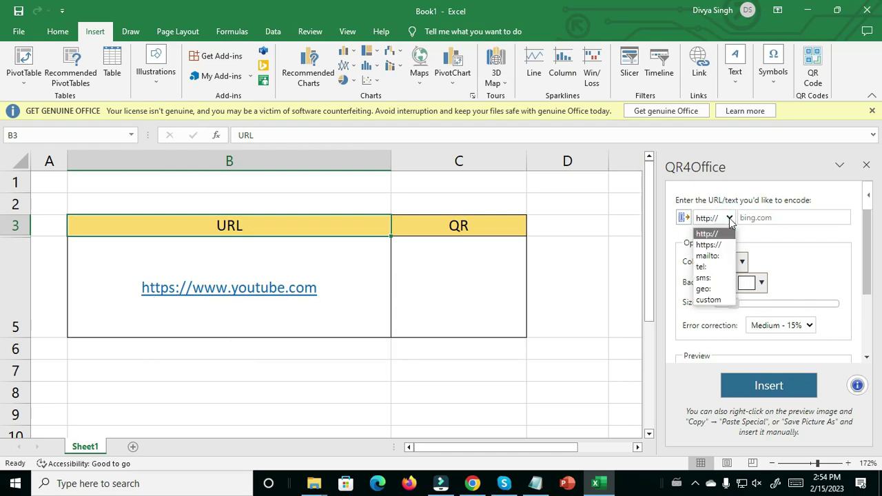
click(710, 244)
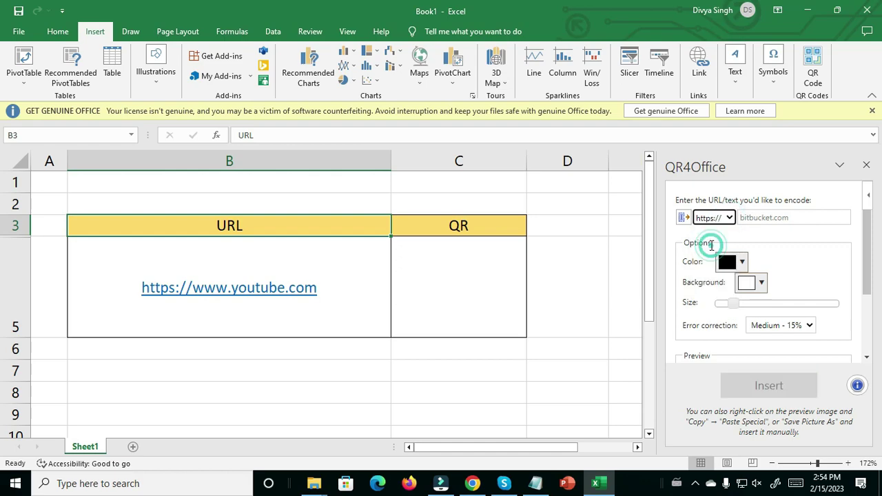
click(769, 219)
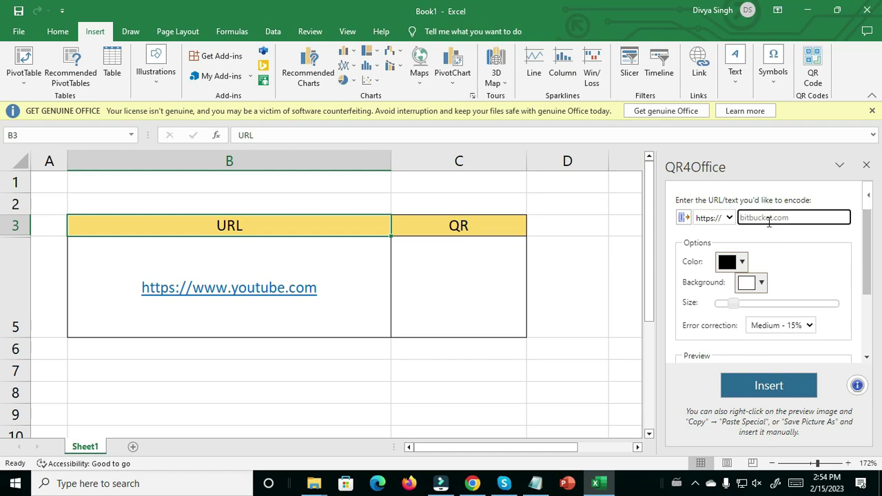
text(you)
text(tube.com)
Step: Try peach, dark red and maroon for the QR code colour, then settle on black
click(741, 263)
click(754, 223)
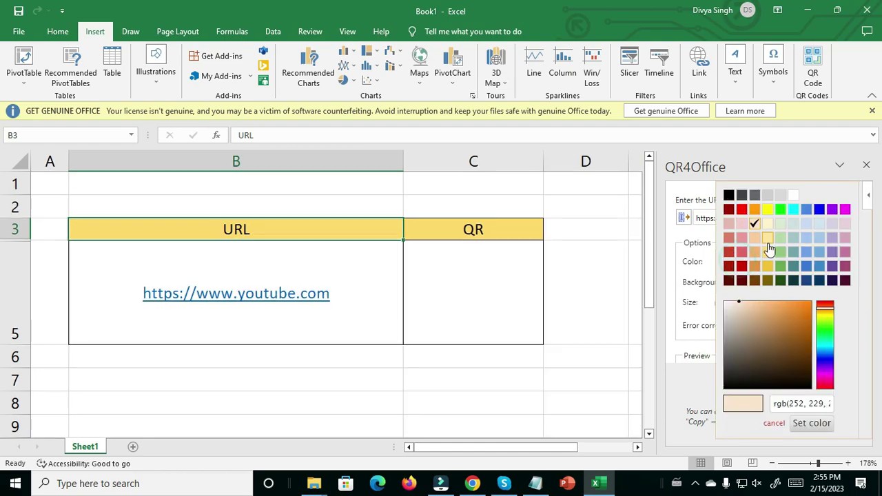
click(741, 266)
scroll(754, 289, down, 1)
scroll(765, 317, down, 2)
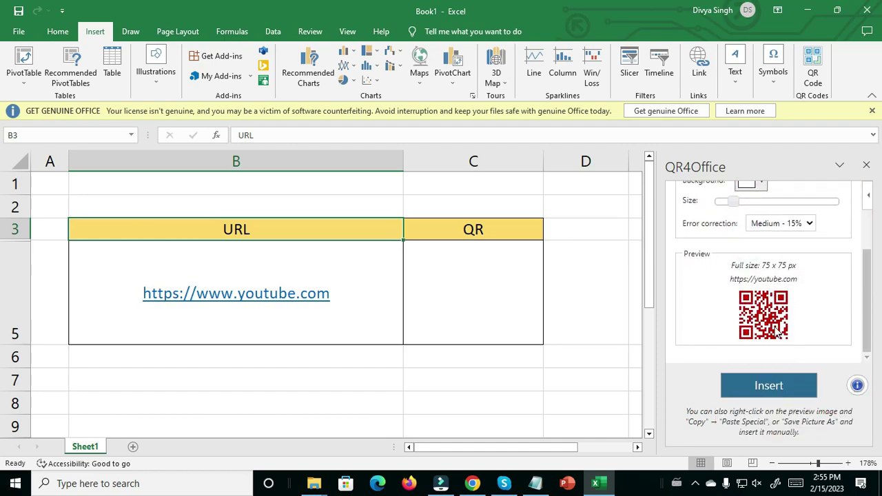
scroll(750, 323, up, 1)
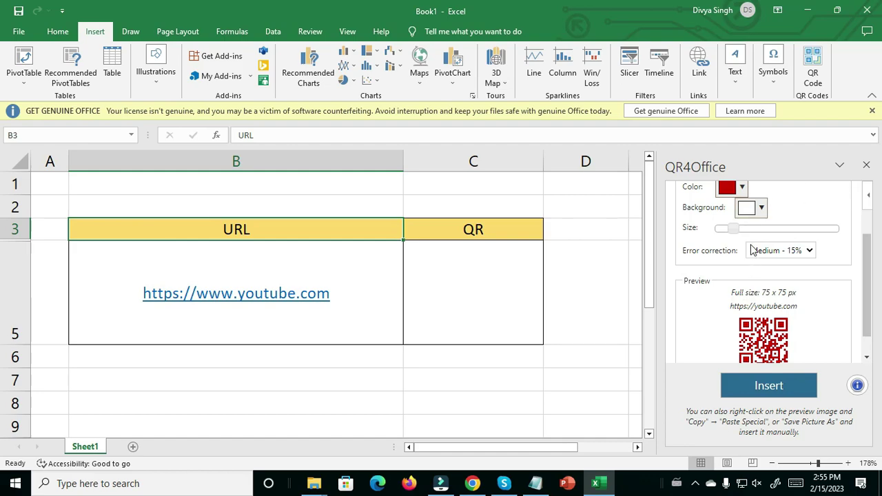
click(740, 186)
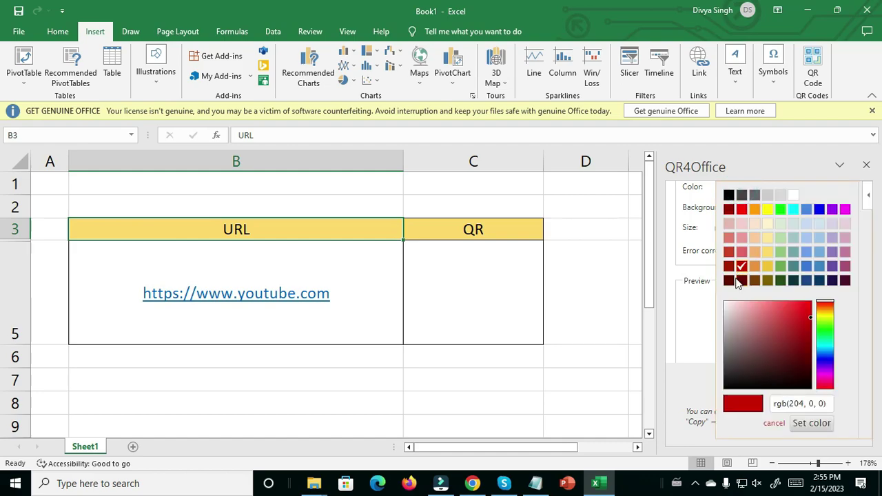
click(731, 280)
click(741, 186)
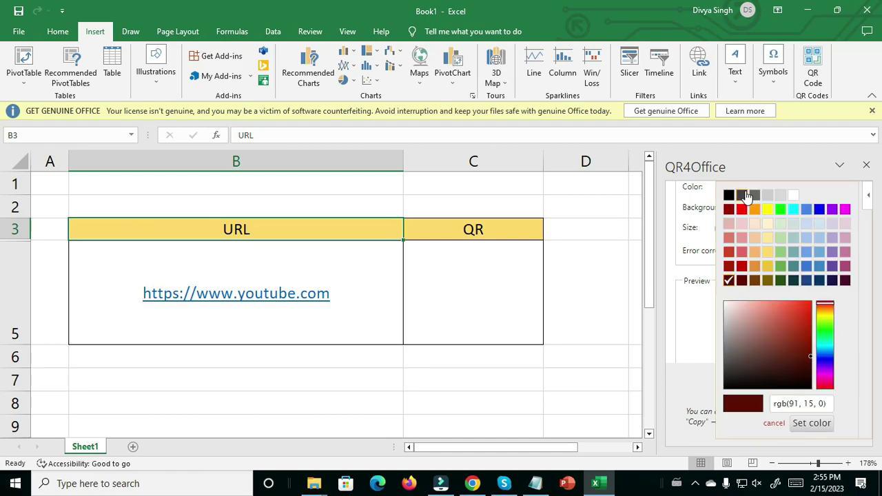
click(729, 191)
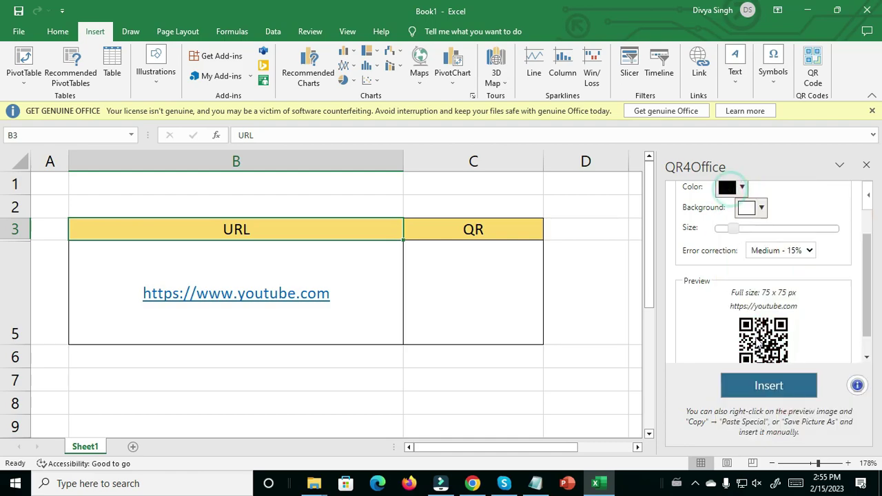
Step: Change the QR code background from purple to white
click(762, 208)
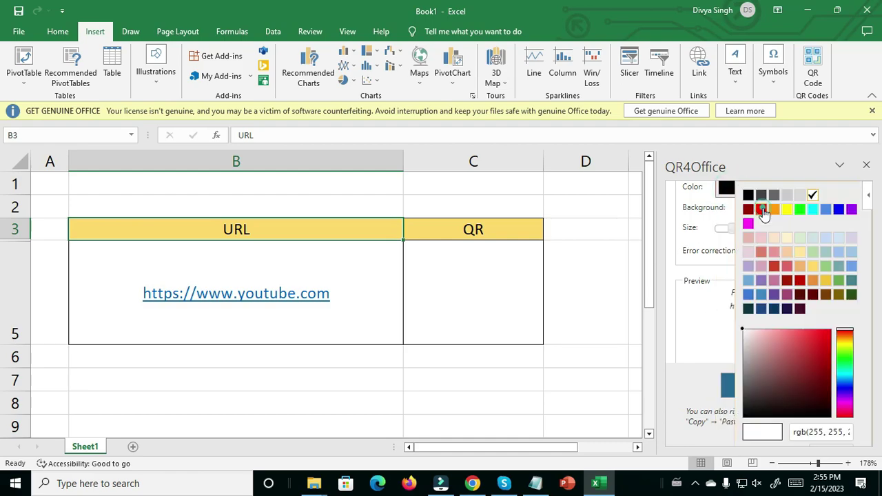
click(763, 283)
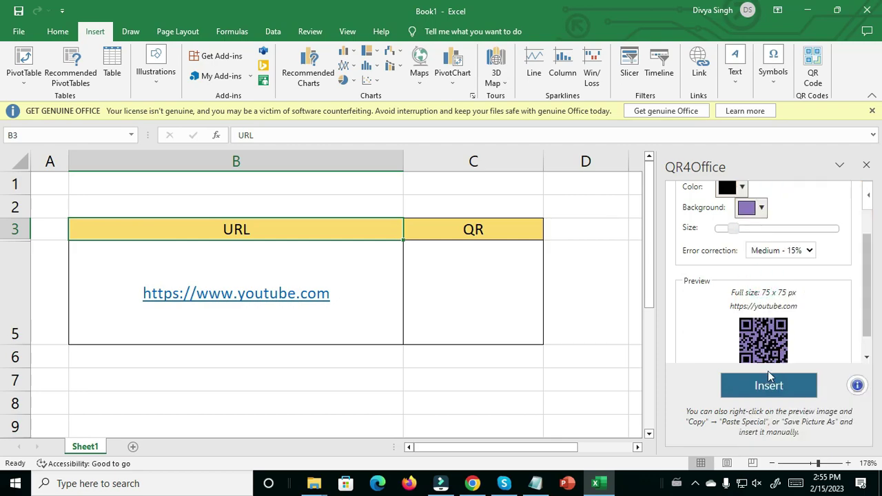
click(761, 208)
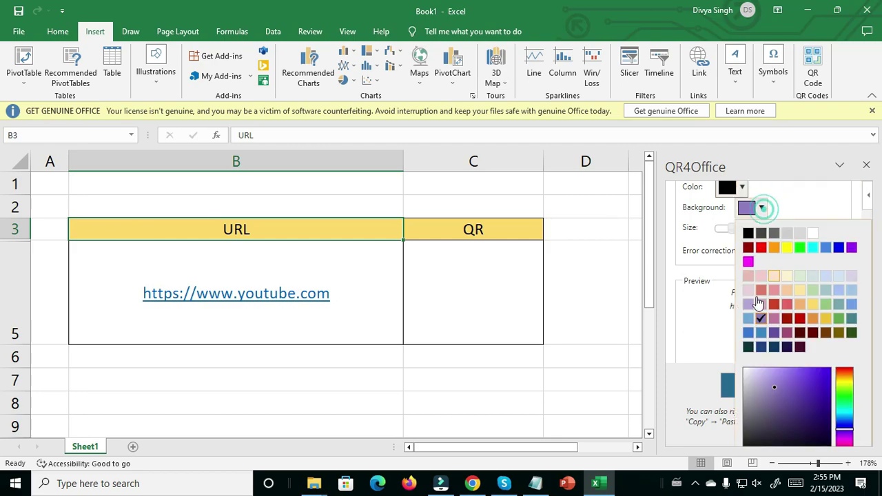
click(813, 233)
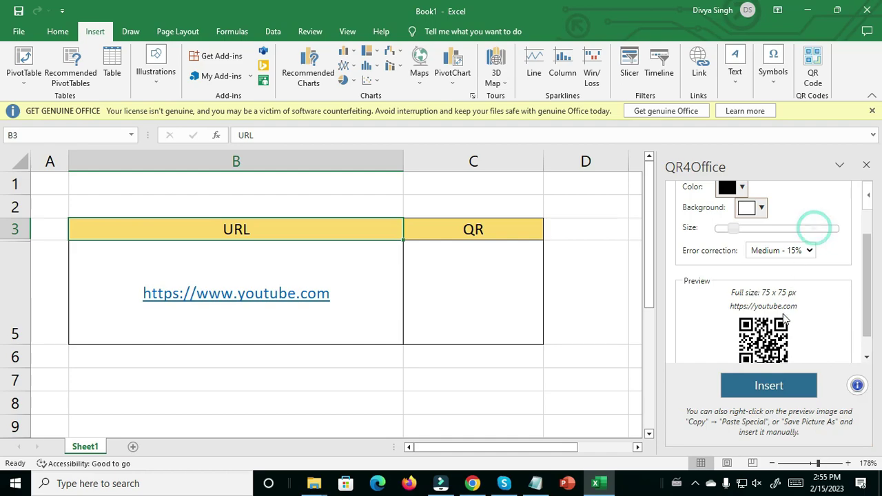
Step: Adjust the QR code size slider until it reads 100 x 100 px
mouse_move(733, 231)
mouse_down()
mouse_move(719, 230)
mouse_move(768, 234)
mouse_up()
click(768, 230)
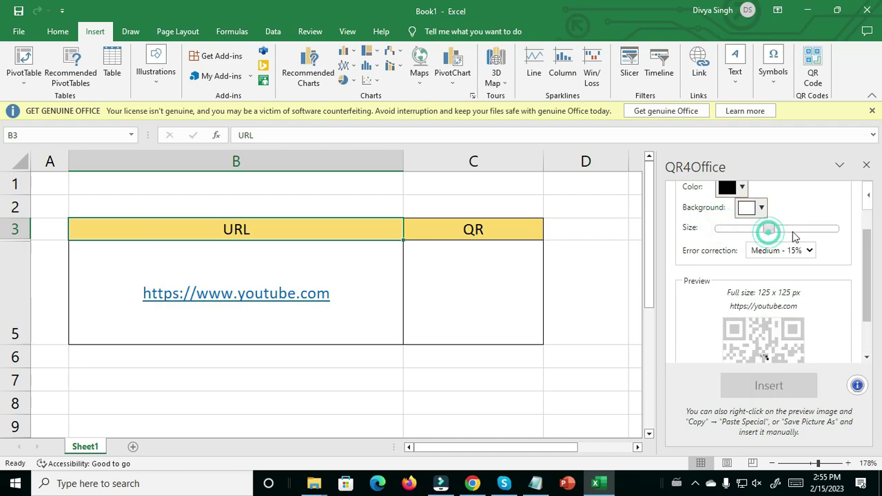
click(811, 231)
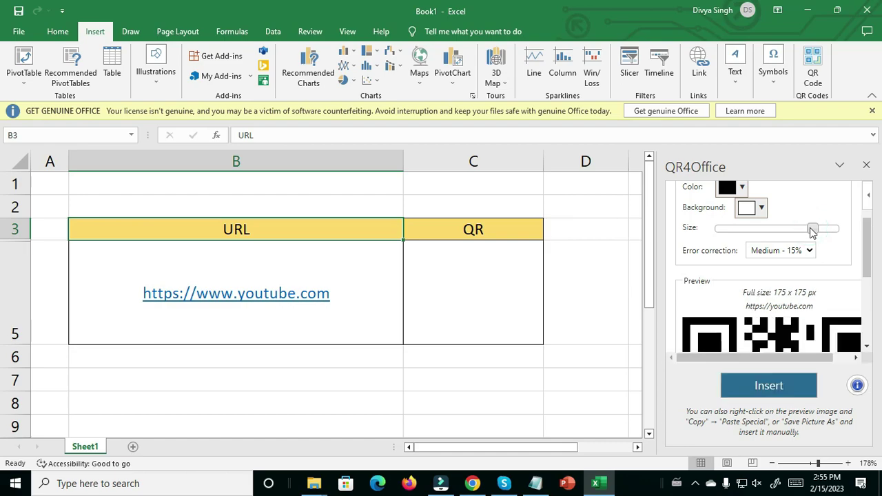
drag(811, 231, 742, 229)
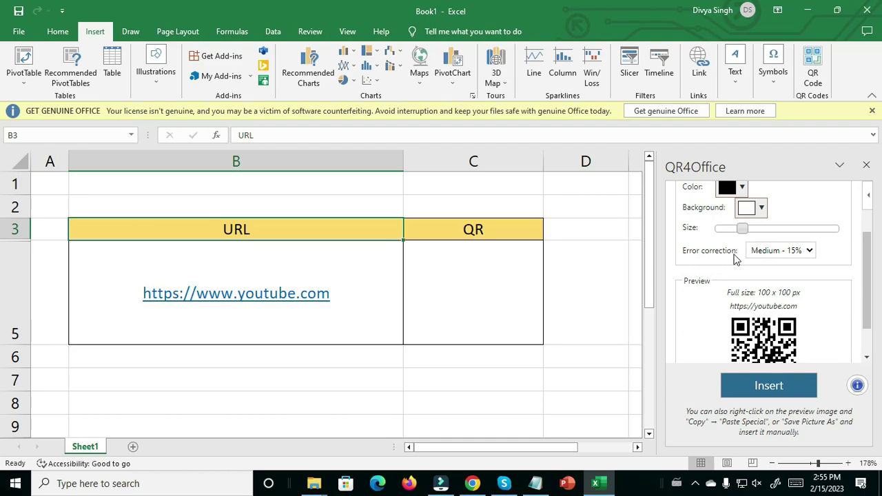
Step: Set the error correction level to Low - 7% after briefly choosing High - 30%
click(779, 251)
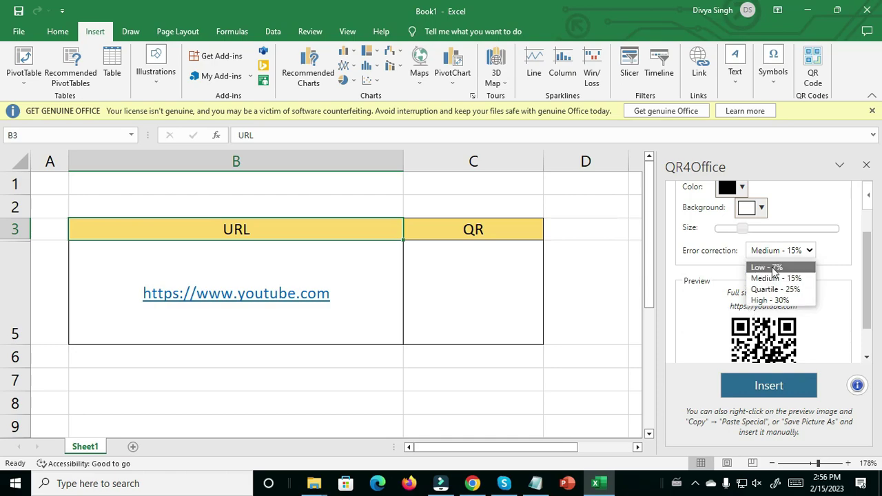
click(772, 302)
scroll(772, 310, down, 1)
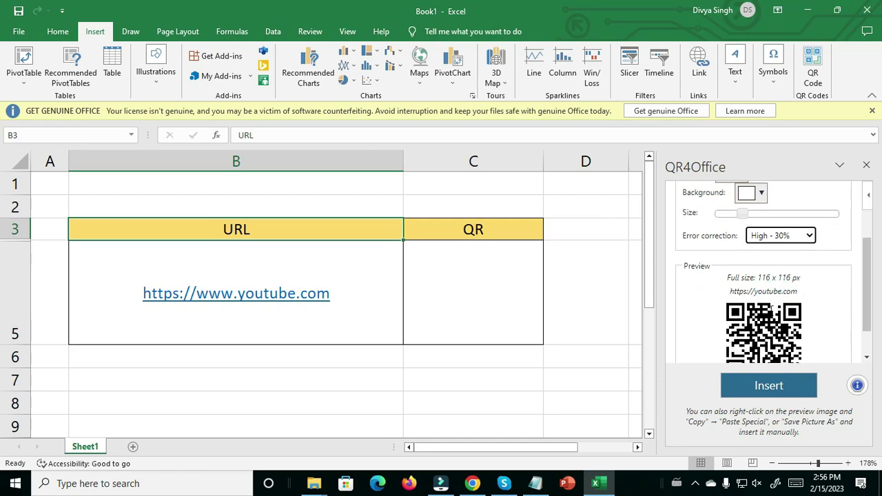
scroll(773, 321, down, 1)
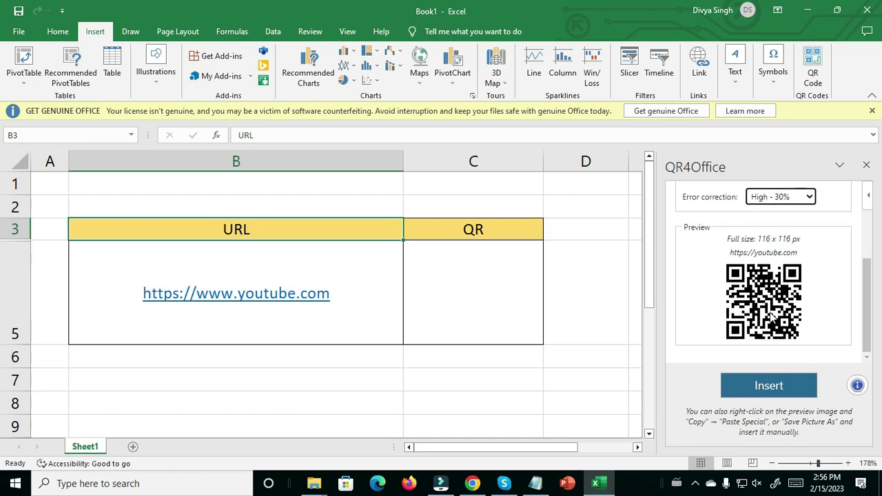
click(810, 197)
click(774, 215)
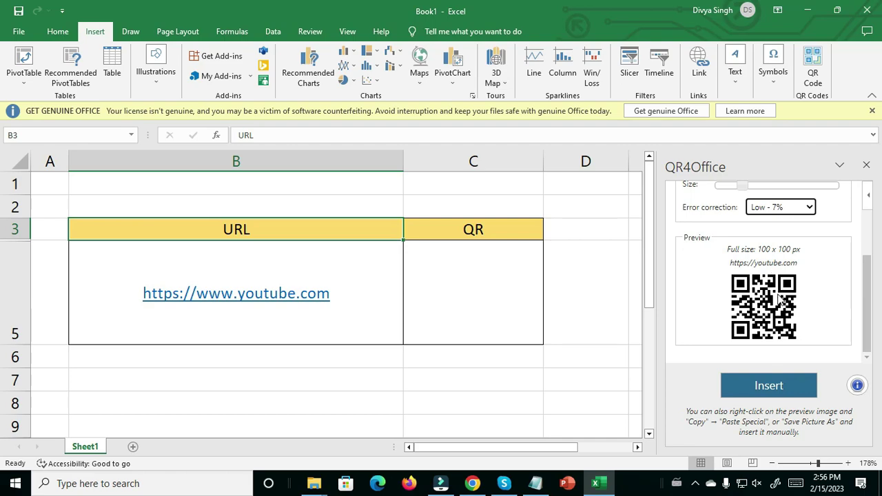
Step: Insert the QR code image, move it to the QR column and shrink it to fit the cell
click(765, 387)
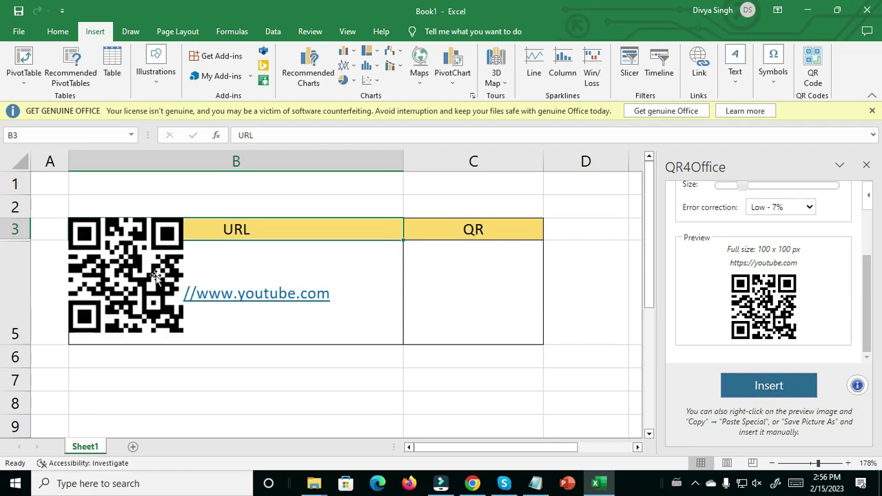
mouse_move(156, 275)
mouse_down()
mouse_move(458, 314)
mouse_move(548, 296)
mouse_up()
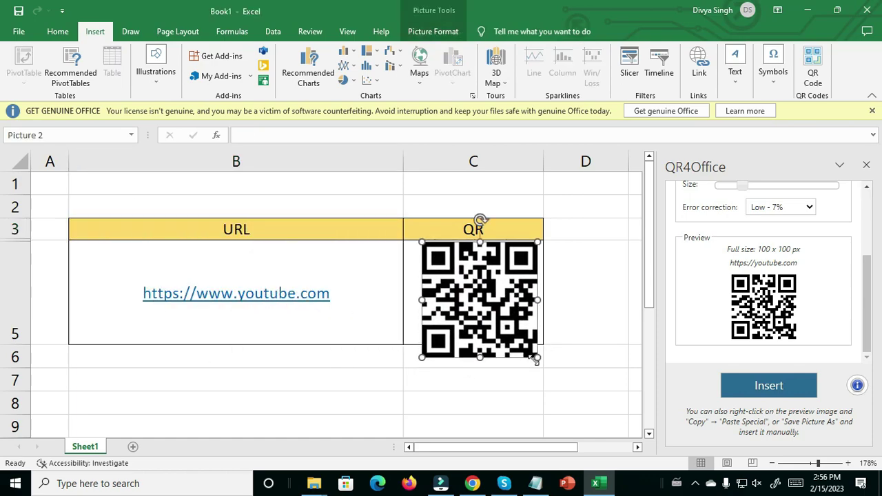
mouse_move(532, 359)
mouse_down()
mouse_move(506, 330)
mouse_move(505, 315)
mouse_up()
click(562, 290)
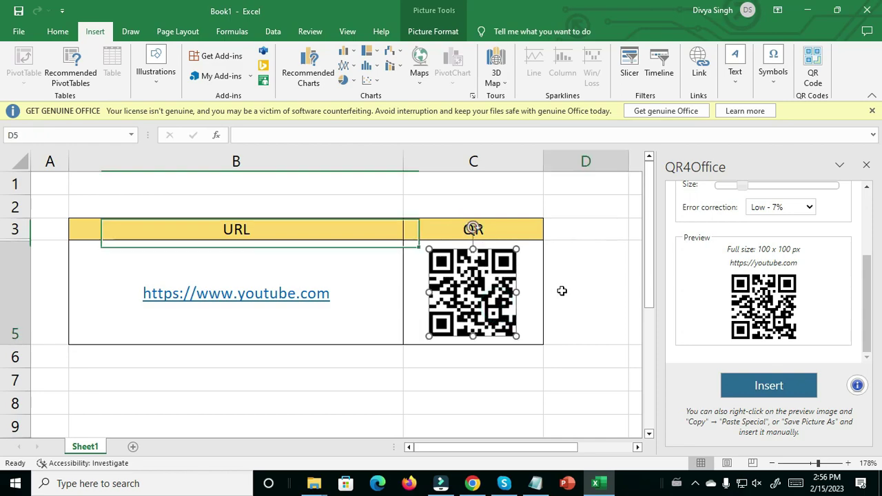
Step: Deselect the QR image and select the whole table B3:C5
click(488, 304)
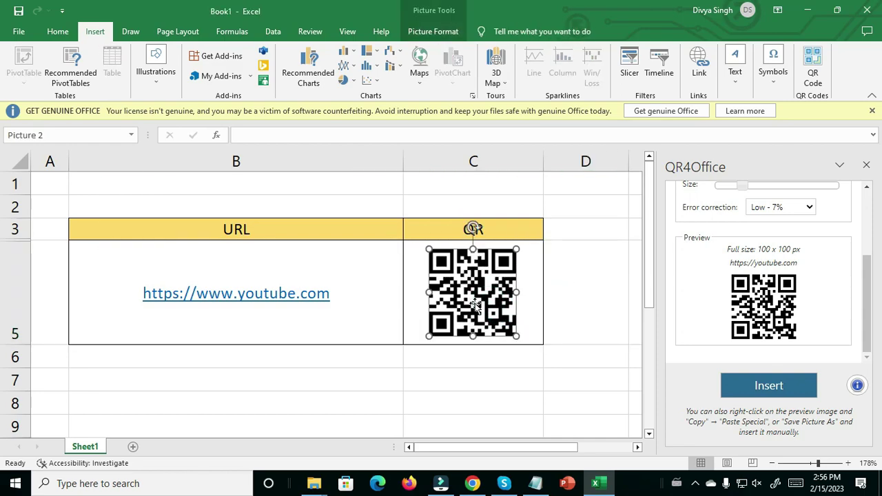
click(236, 325)
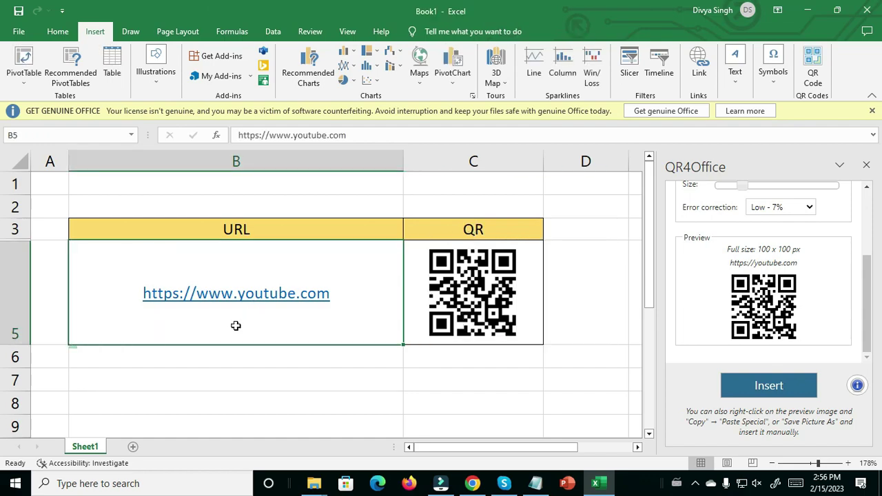
click(235, 325)
drag(281, 232, 494, 291)
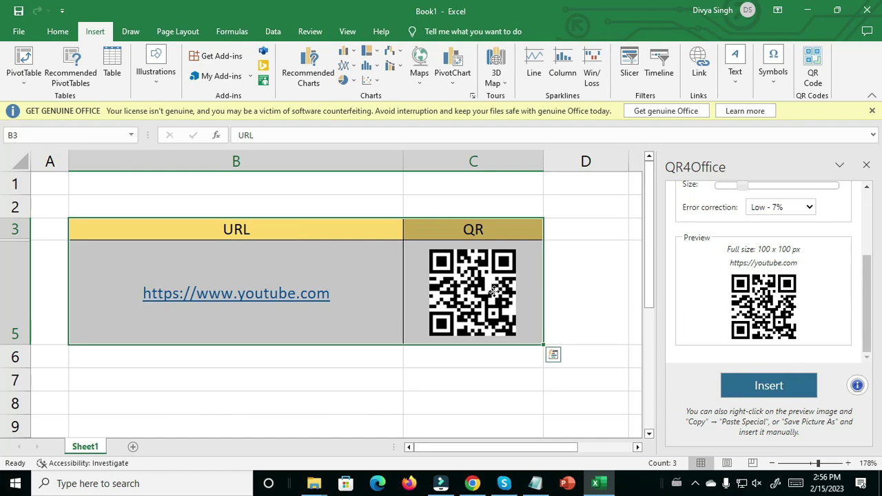
Step: Copy the QR code image, paste it at cell C7 and centre it in column C
click(494, 291)
right_click(467, 233)
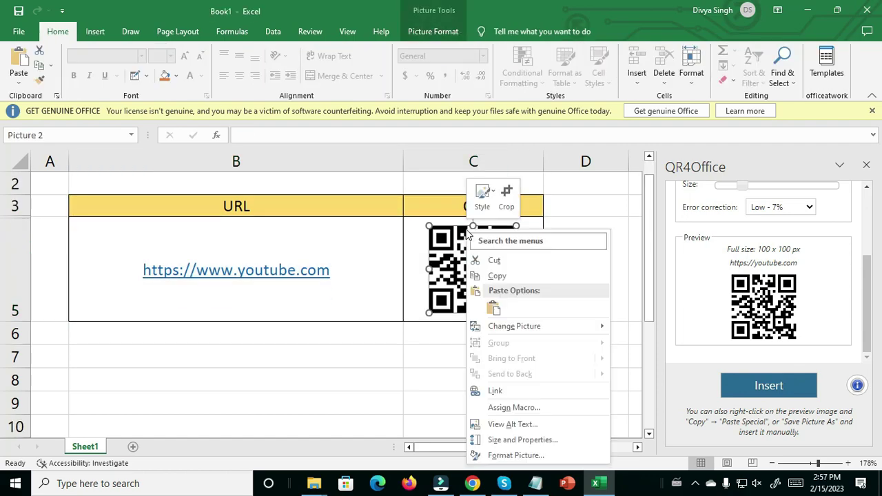
click(499, 277)
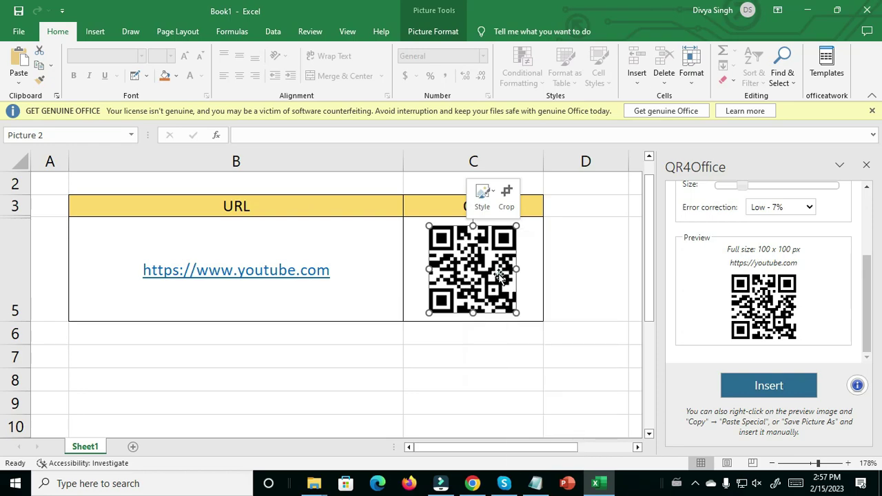
click(495, 362)
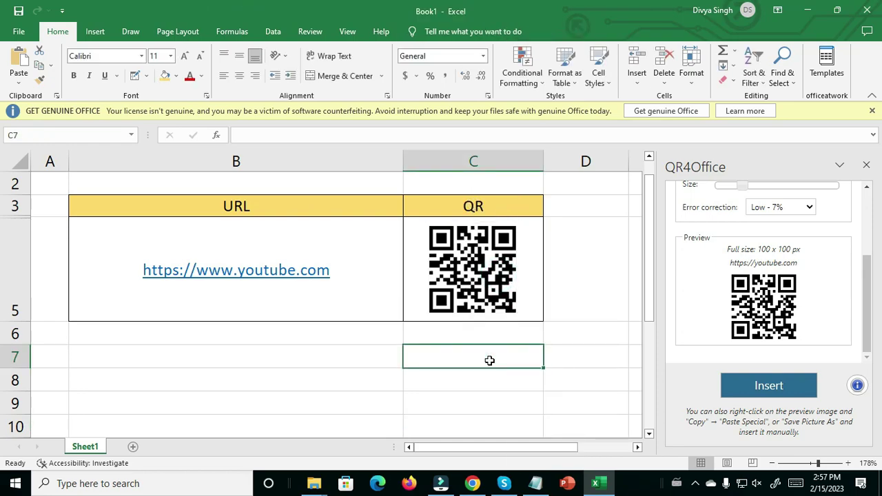
key(ctrl+v)
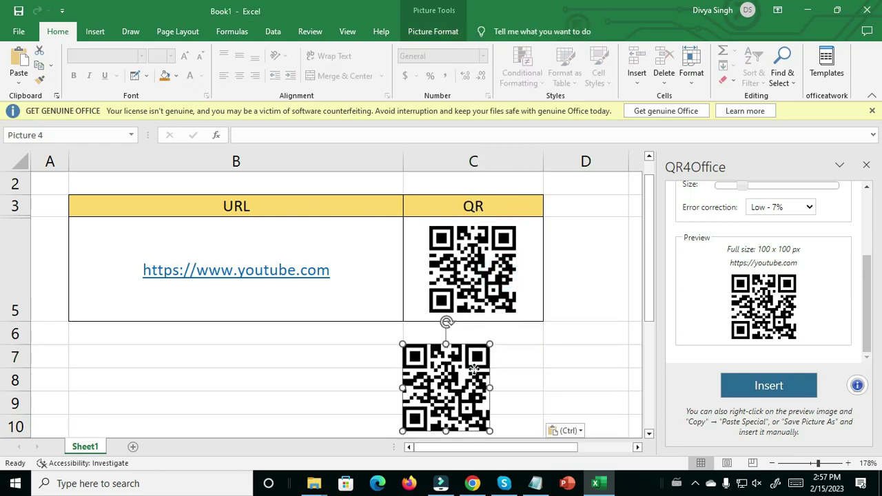
mouse_move(474, 370)
mouse_down()
mouse_move(513, 368)
mouse_move(506, 373)
mouse_up()
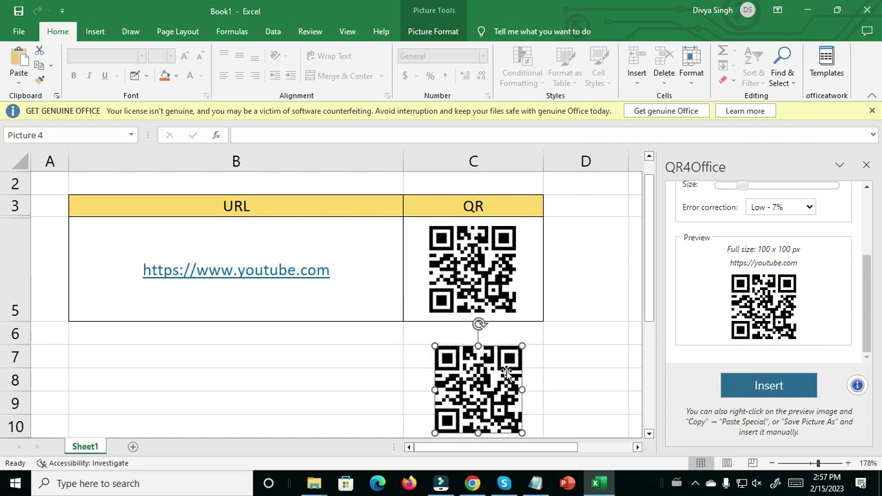